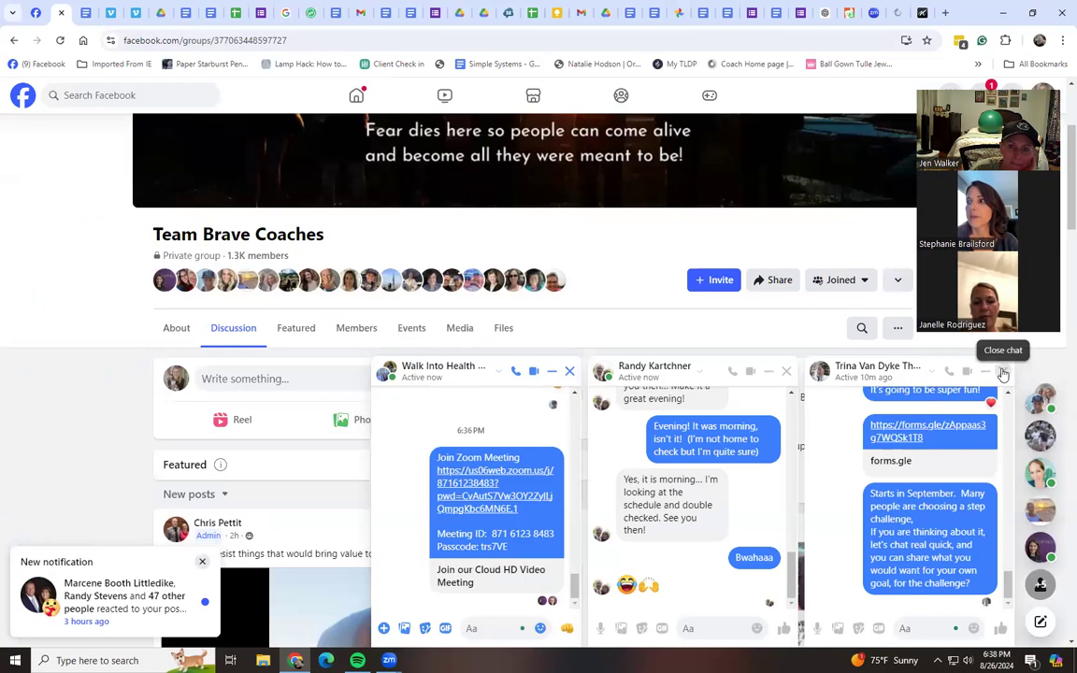
Step: Close a Messenger chat and switch to the 'Back to School 2024 august 29th' script document
click(1002, 372)
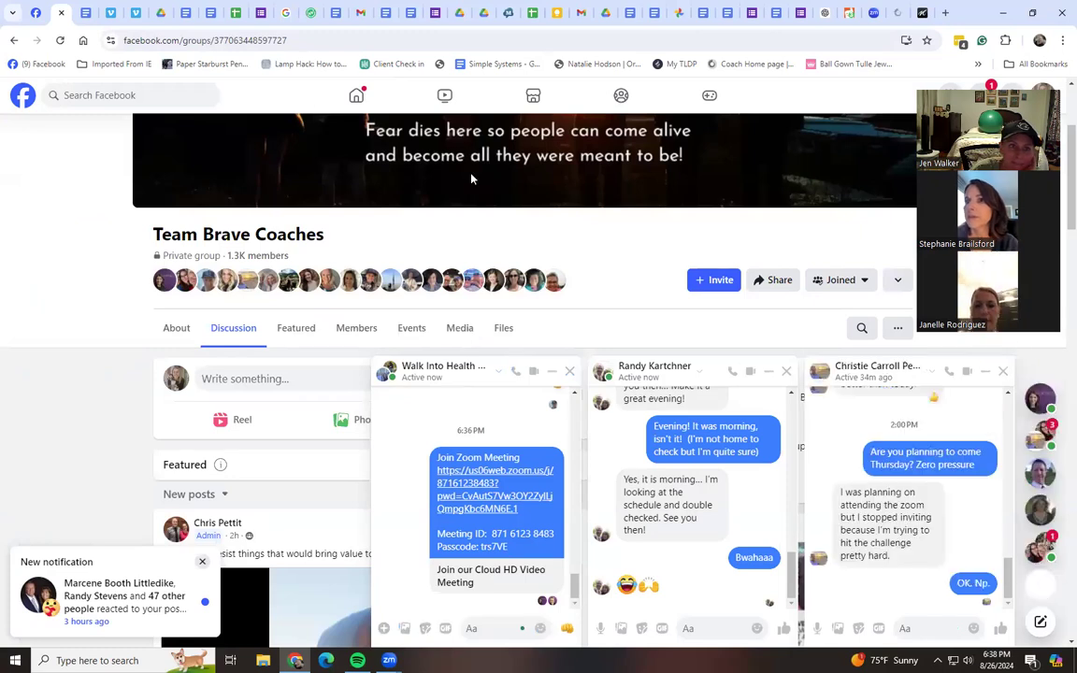
click(191, 13)
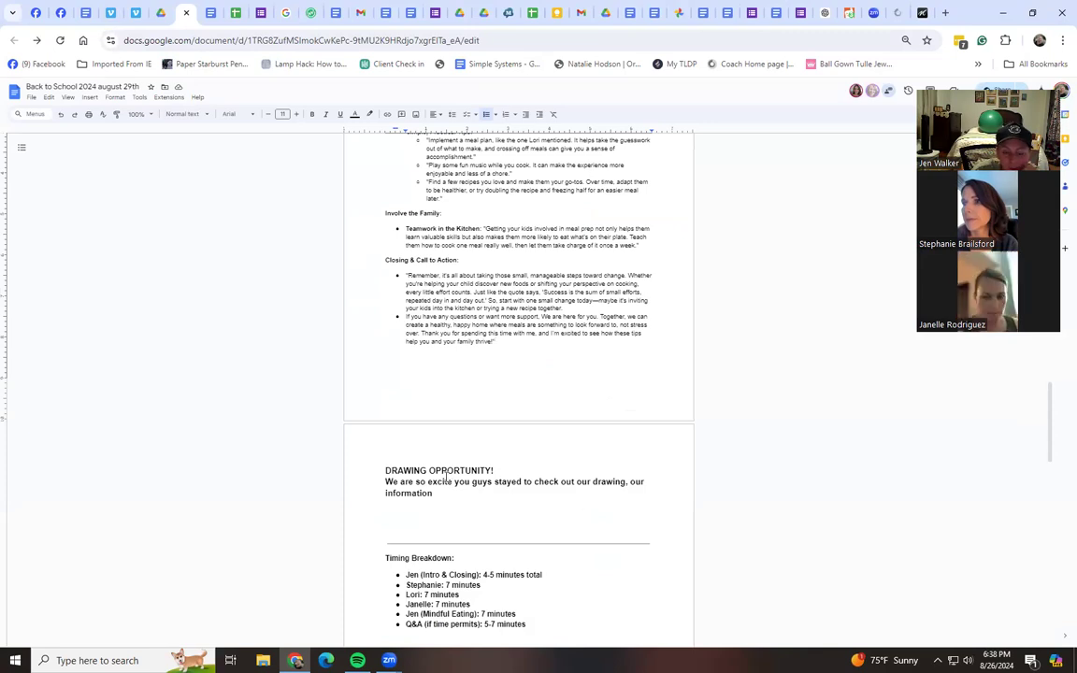
Step: Fix 'excite' to 'excited' and start adding 'about the upcoming Atomic Habit Challenge'
scroll(450, 482, down, 2)
drag(385, 384, 402, 397)
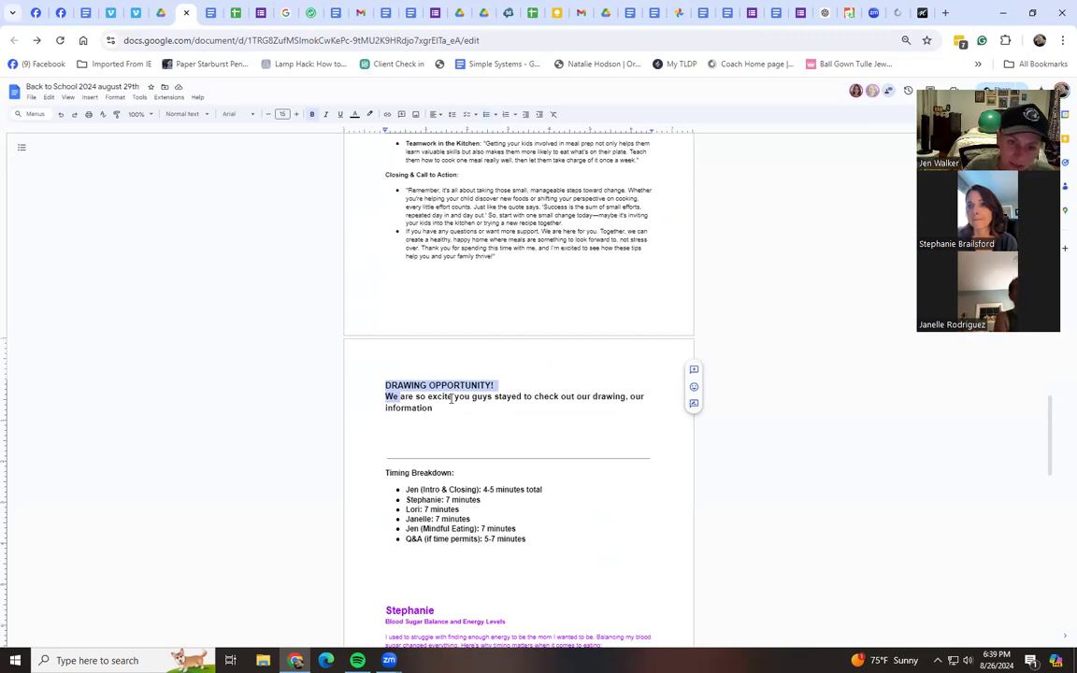
click(451, 397)
text(d)
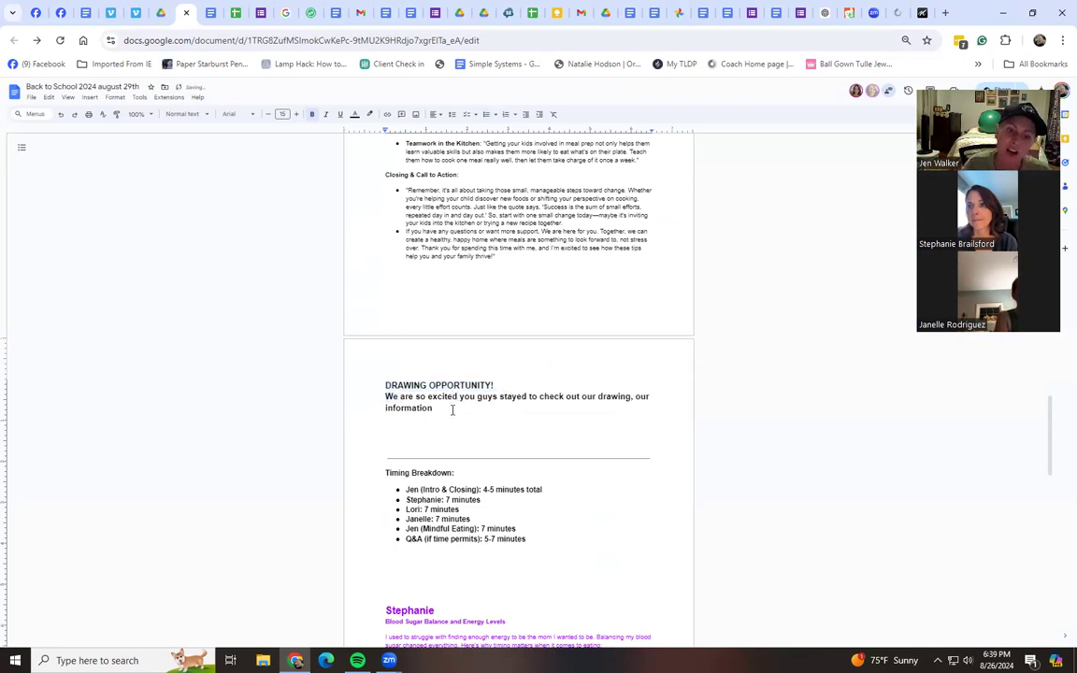
text( about the upcoming Atomic Habit Challenge)
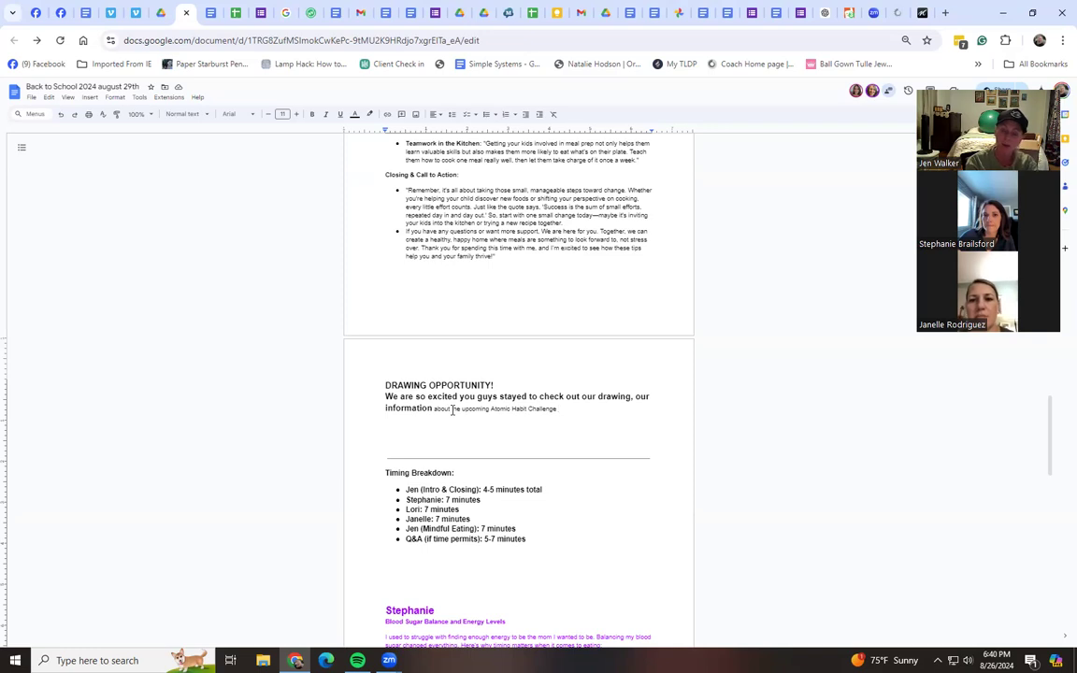
Step: Add a new line offering curious would-be coaches a '5 min' video
key(Return)
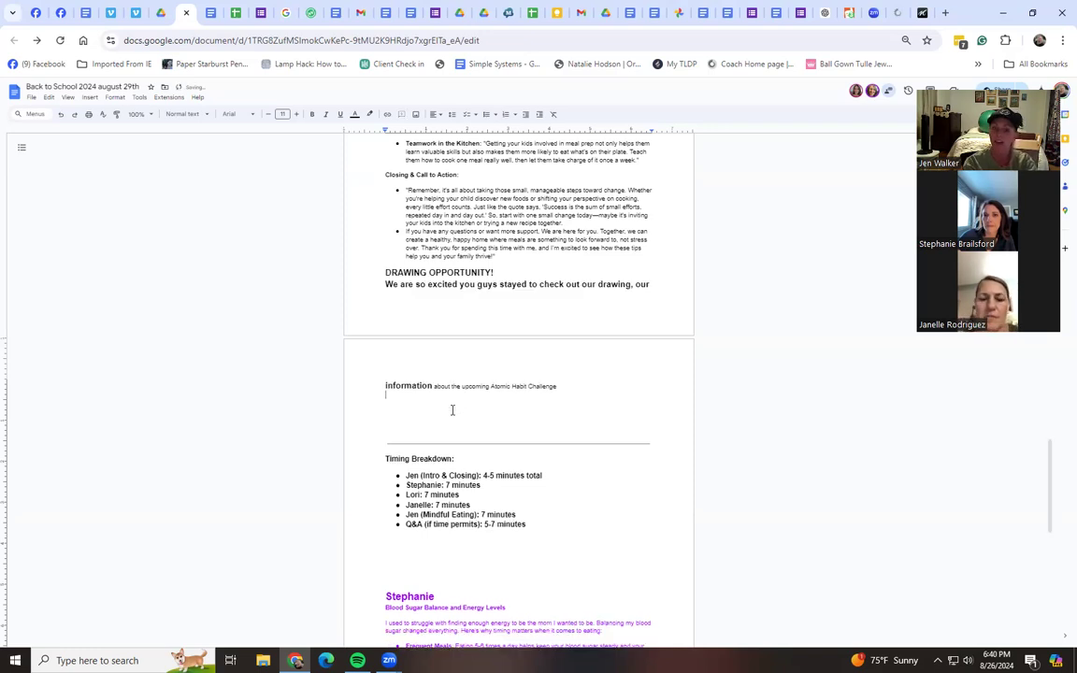
text(Any)
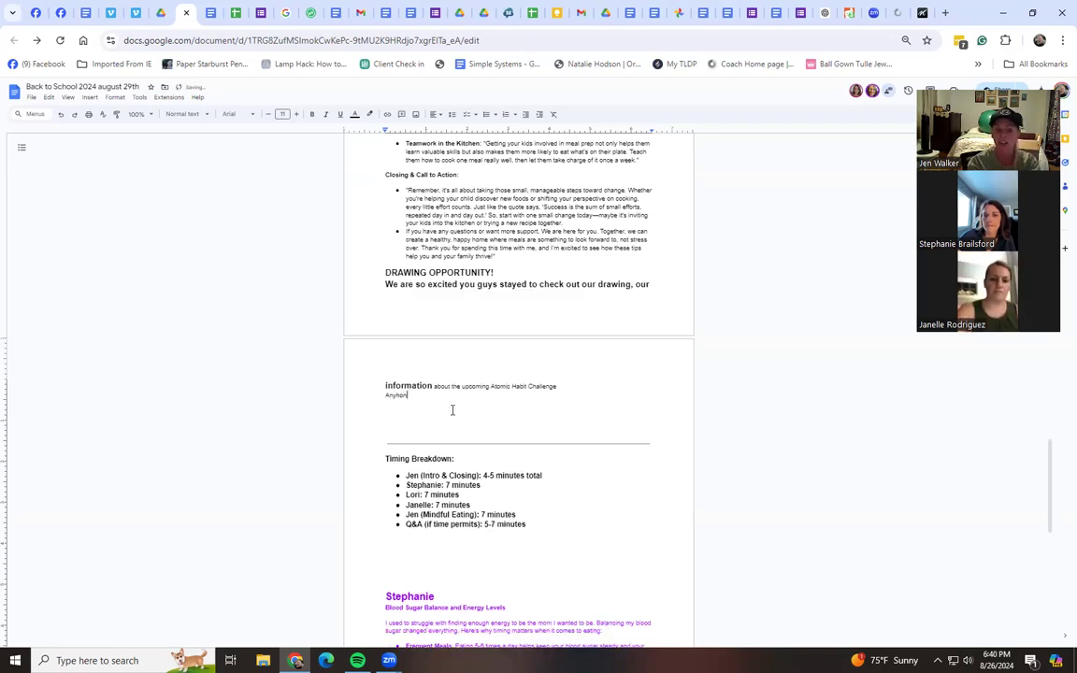
text(one is free to go, but)
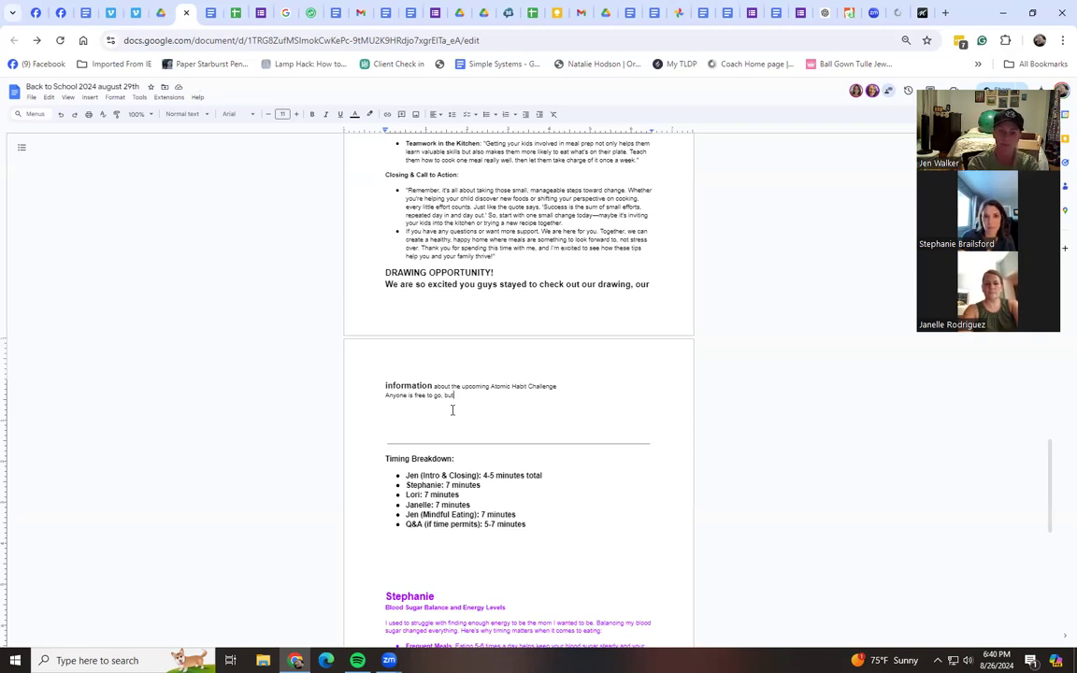
text(for those who've)
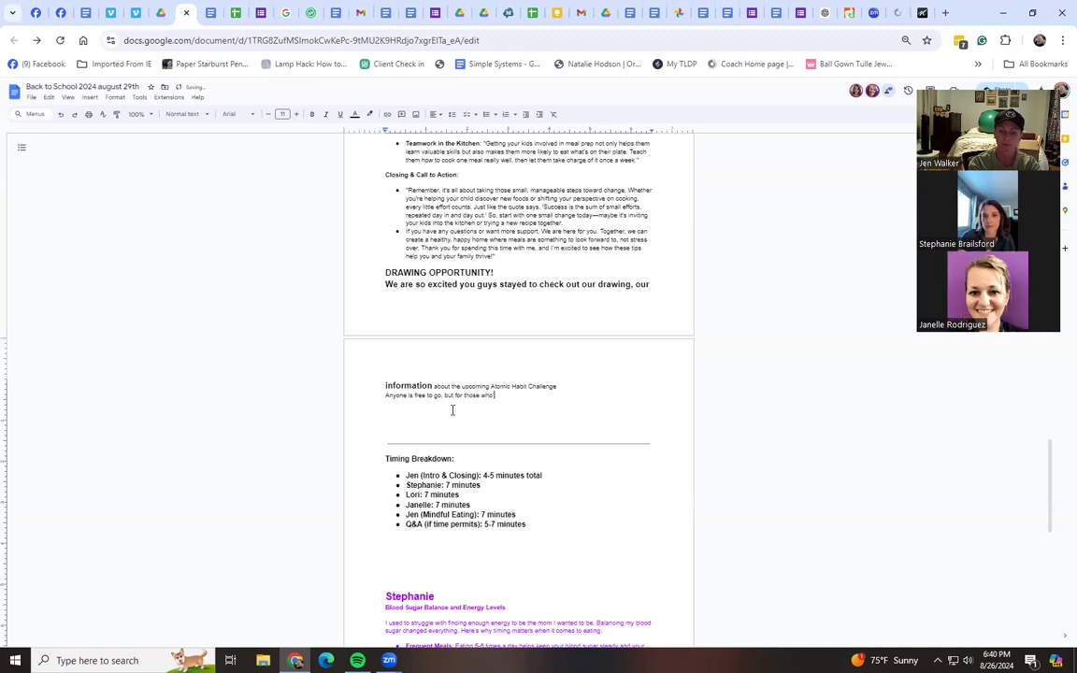
text( been curious about making cha)
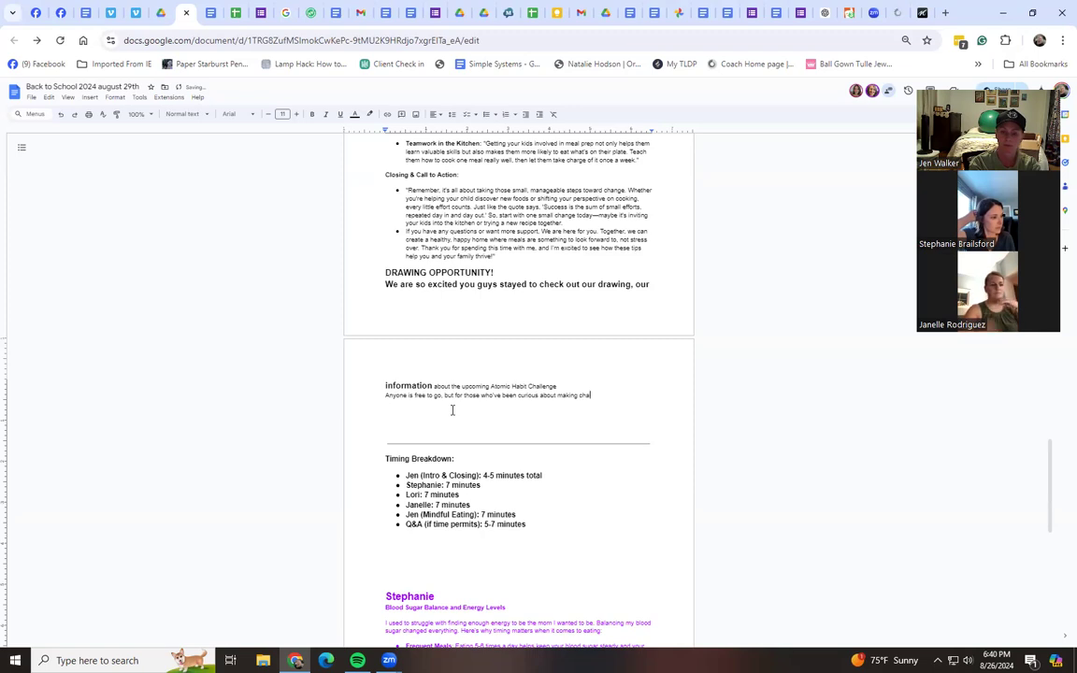
text(nges and working with )
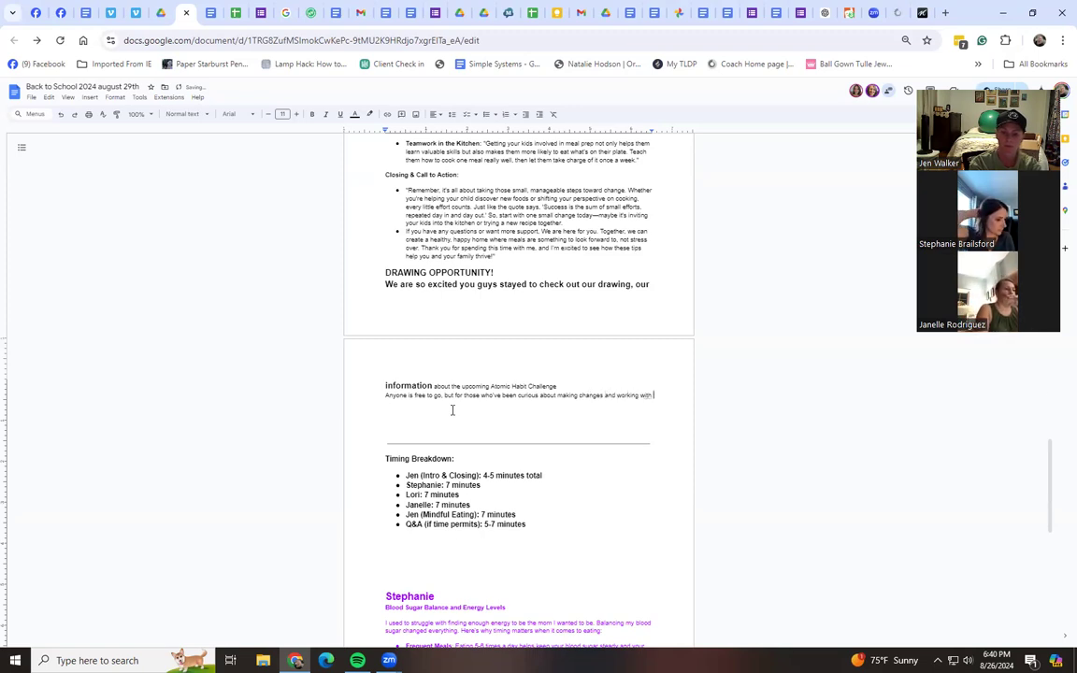
text(us as a coach, we)
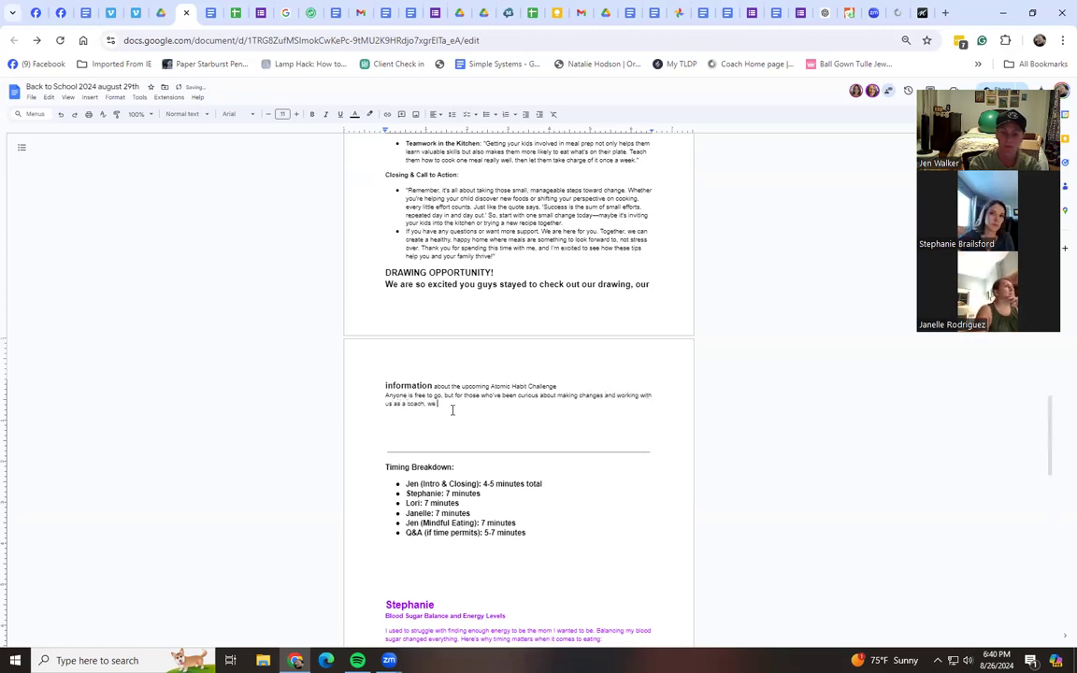
text( have a video )
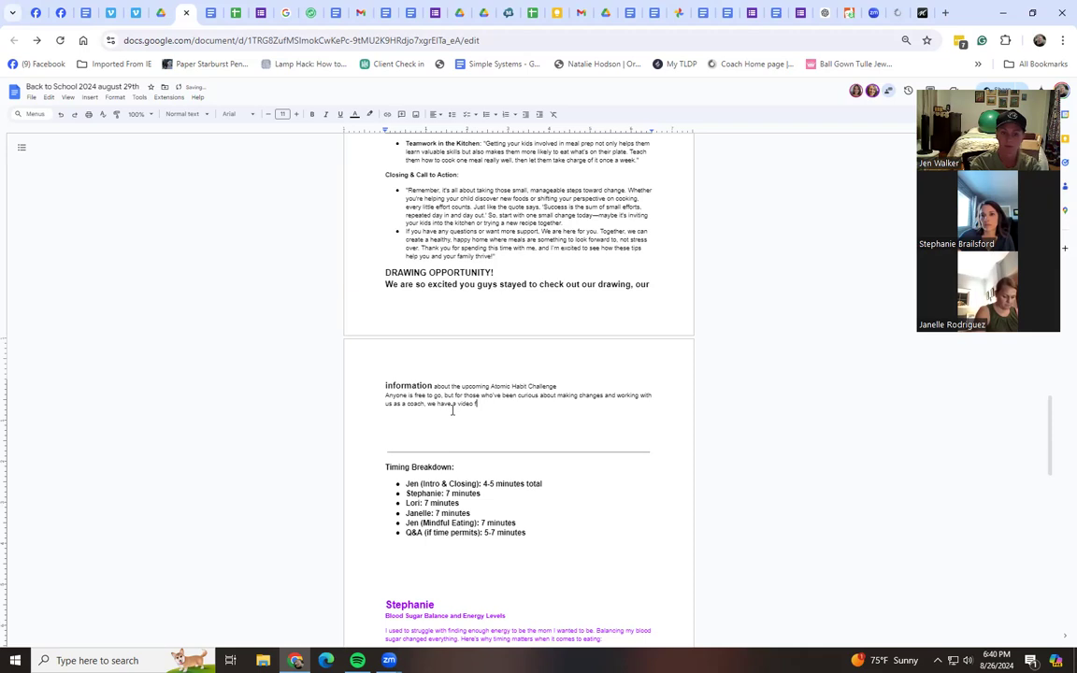
text(we wanted to share)
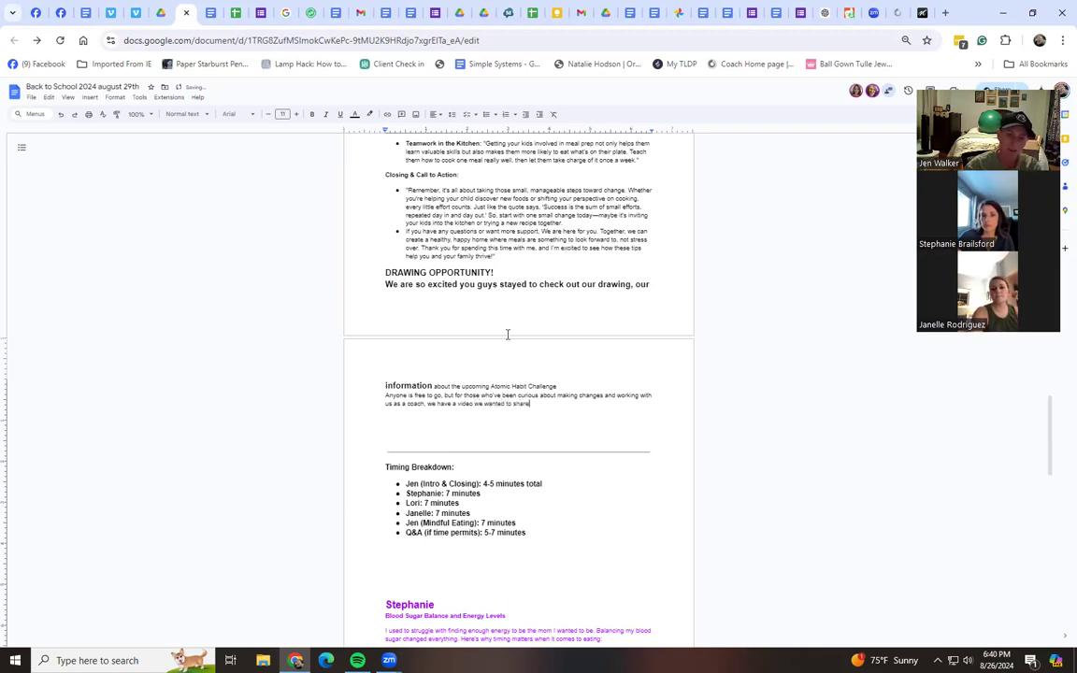
click(470, 404)
text(5 min)
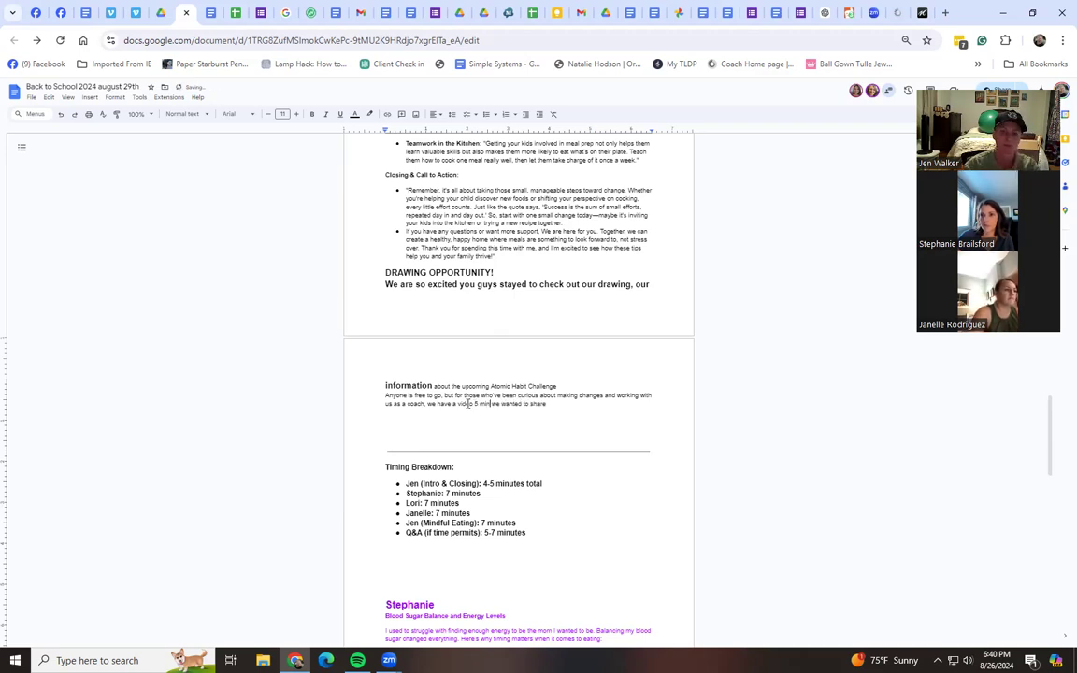
Step: Select the full web address of the 'Not Your Fault' Vimeo video
click(113, 15)
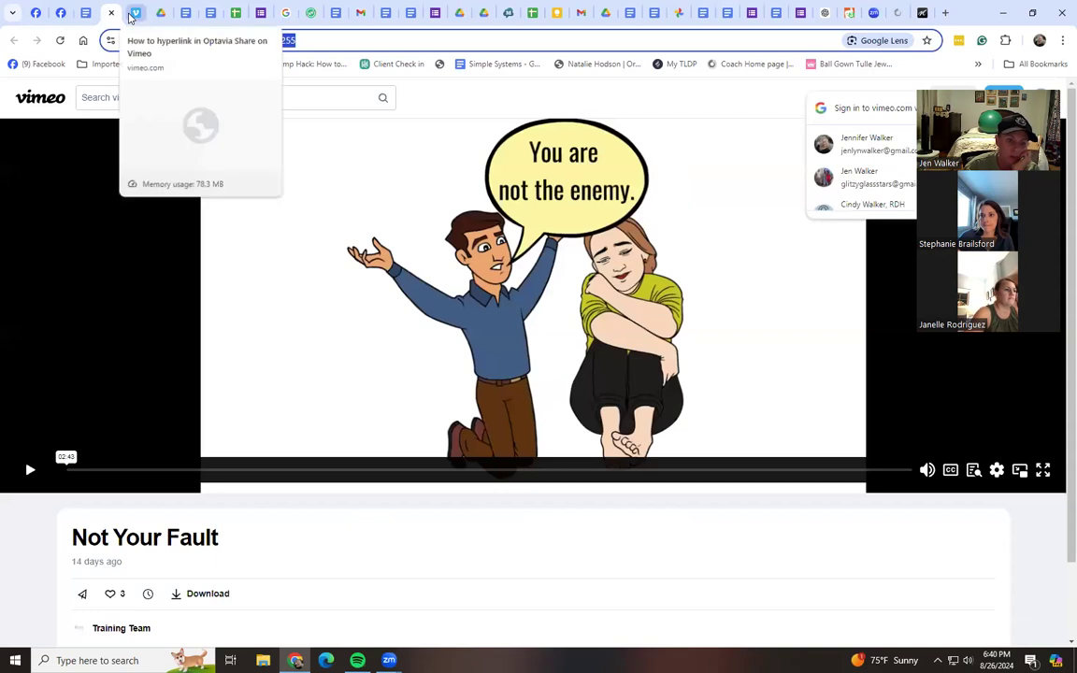
click(130, 15)
click(110, 20)
triple_click(173, 41)
key(ctrl+c)
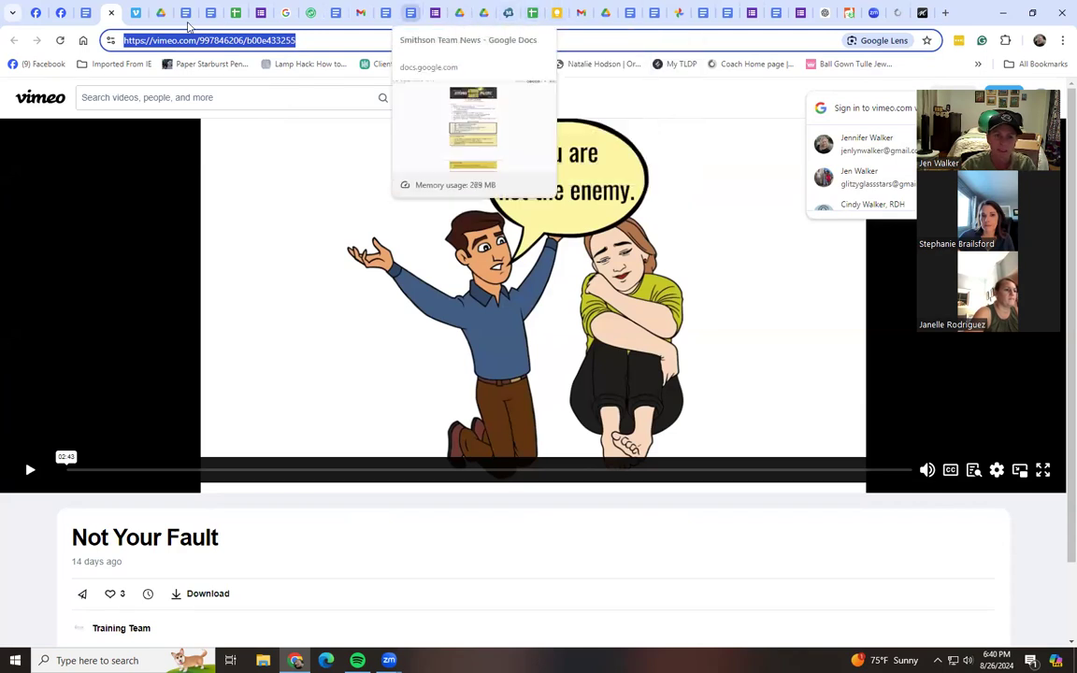
Step: Paste the Vimeo link on its own line below 'we wanted to share', with a blank line after
click(186, 13)
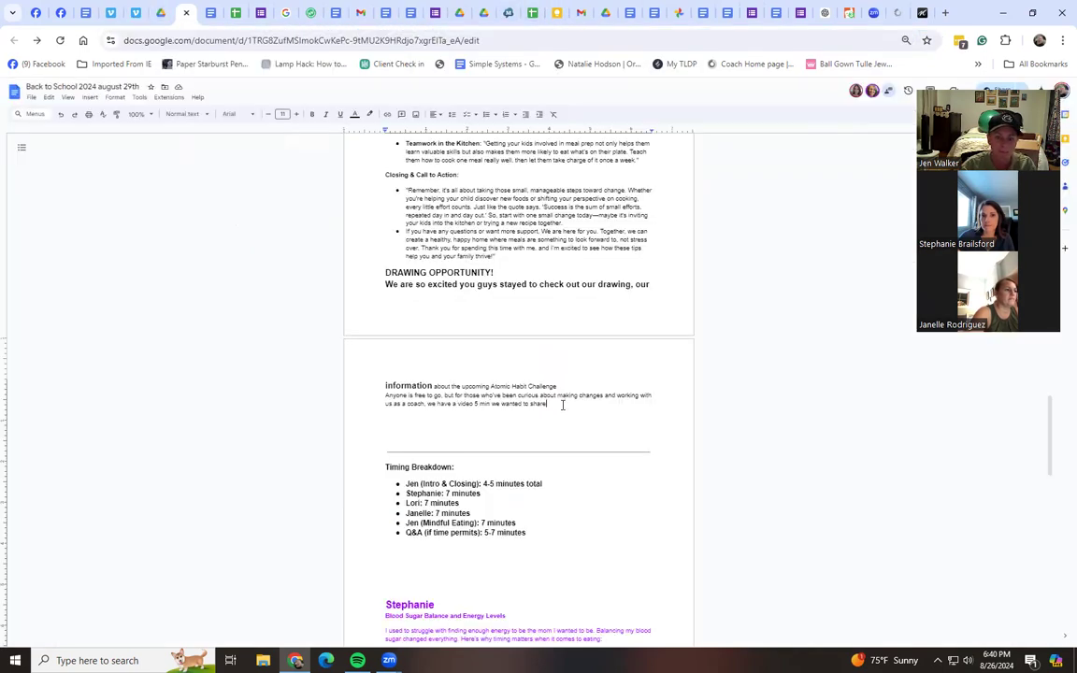
click(561, 409)
key(Return)
key(ctrl+v)
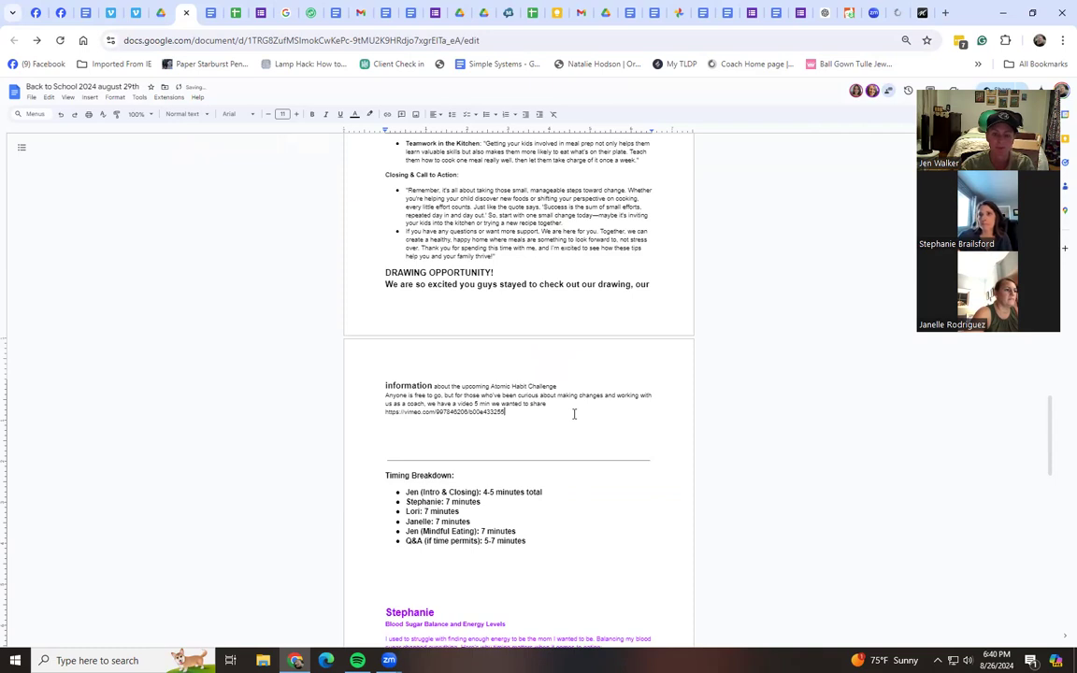
key(Return)
drag(1033, 439, 1035, 365)
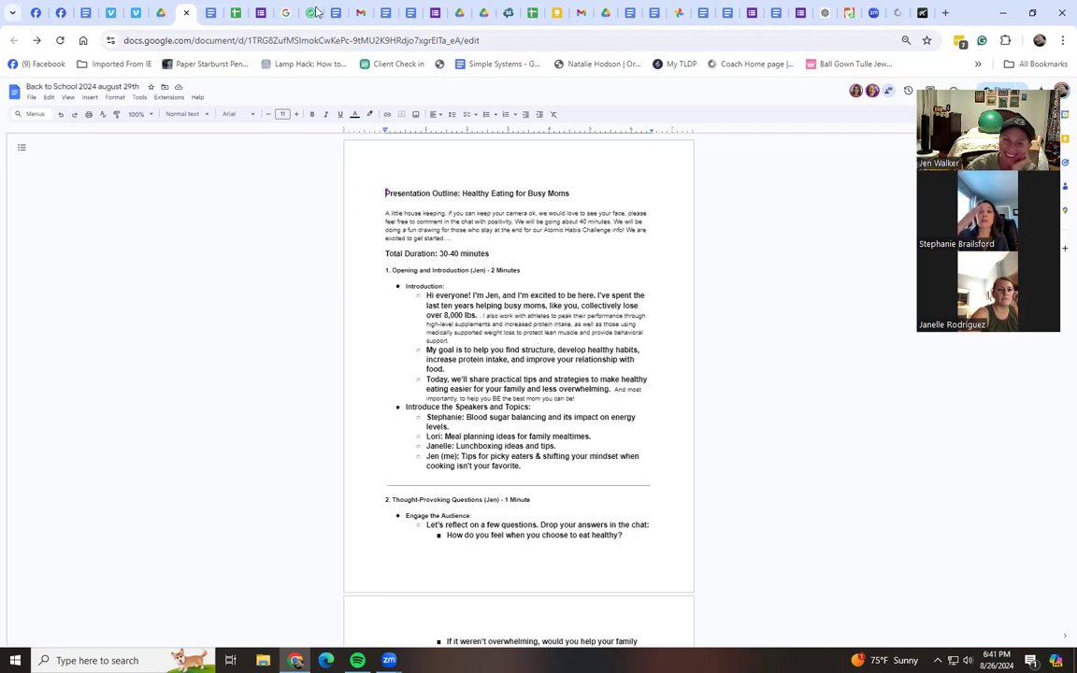
Step: Search the shared Drive folder for 'back to sc', then go back to the Facebook post
click(163, 21)
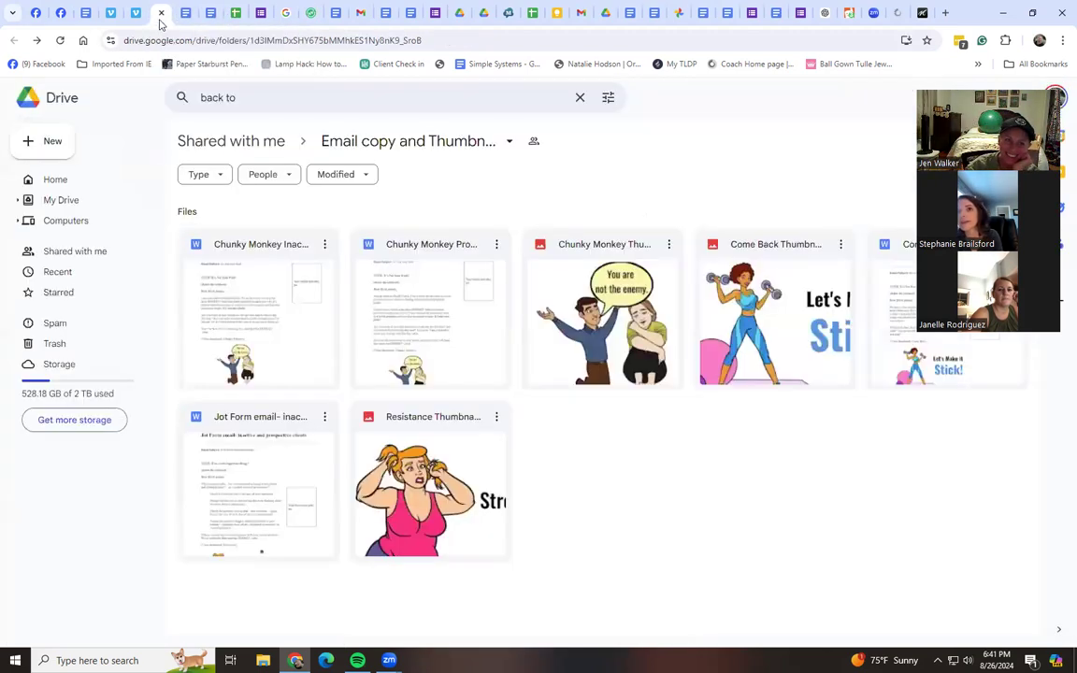
click(580, 98)
click(525, 98)
text(back to sc)
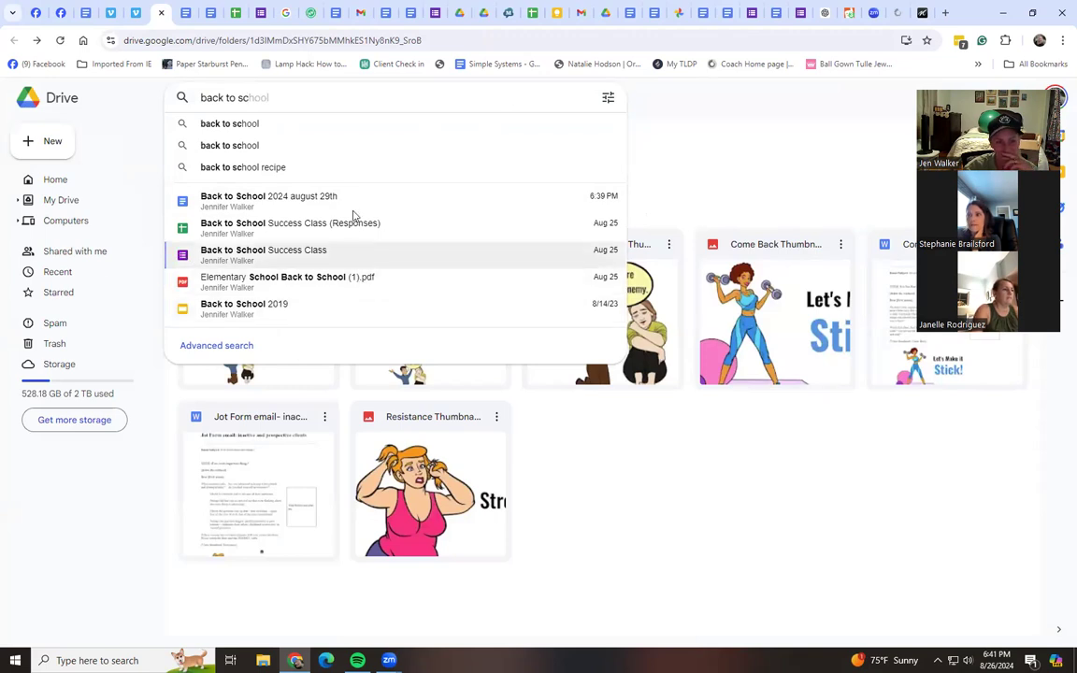
click(702, 147)
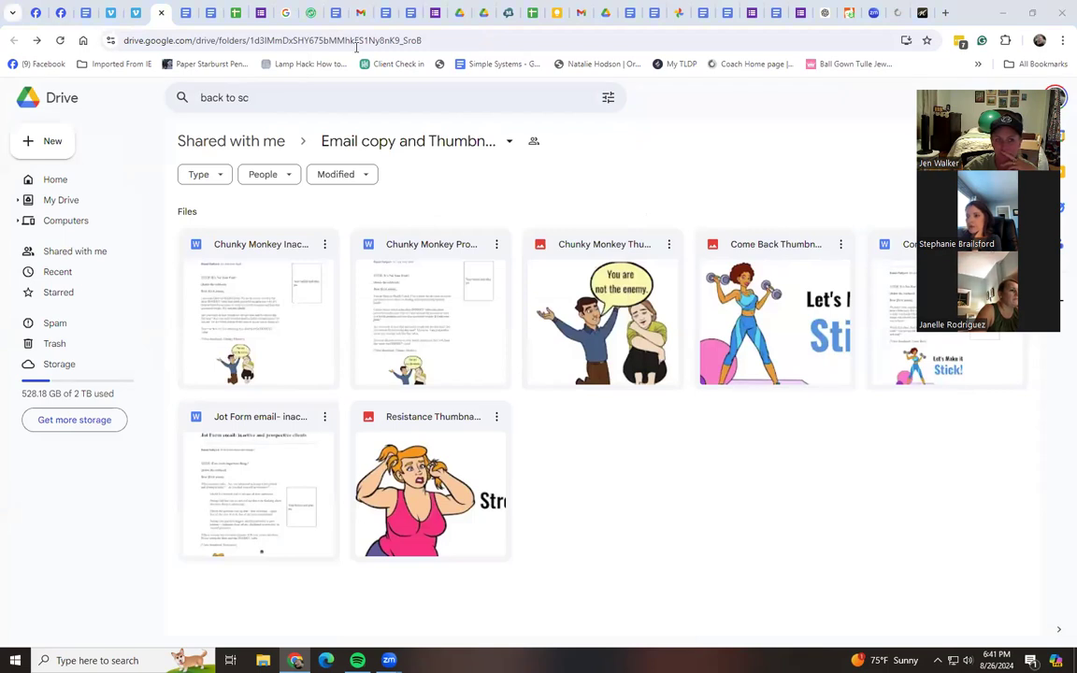
click(19, 14)
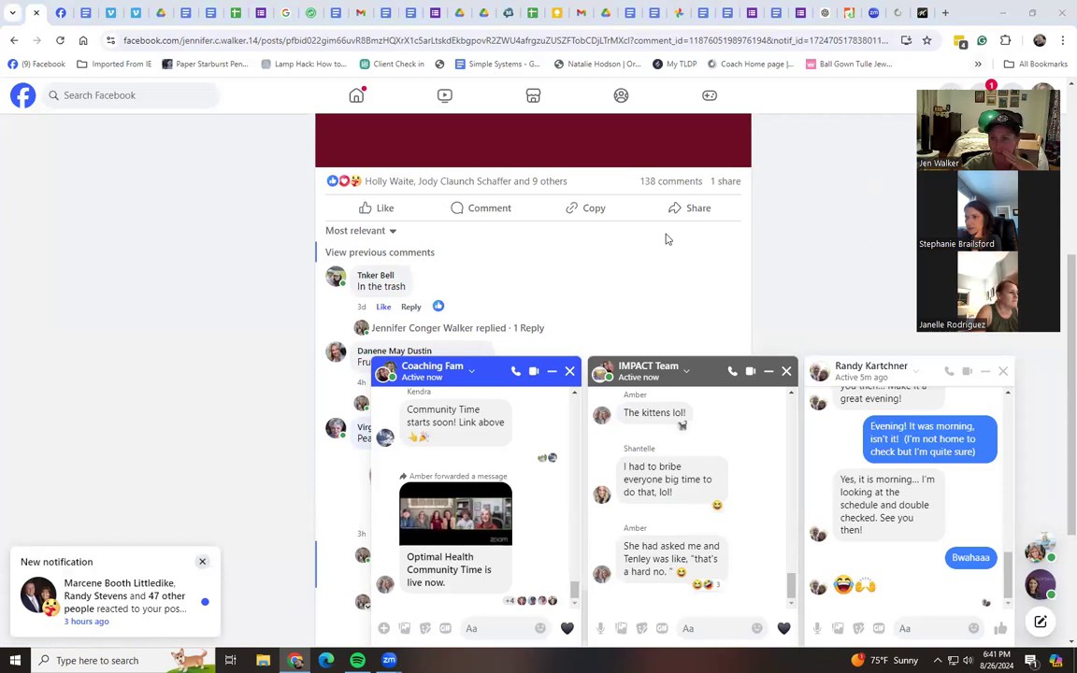
Step: Open the 'Back to school - health meals, snacks and tips!' deck from the group chat link
click(980, 101)
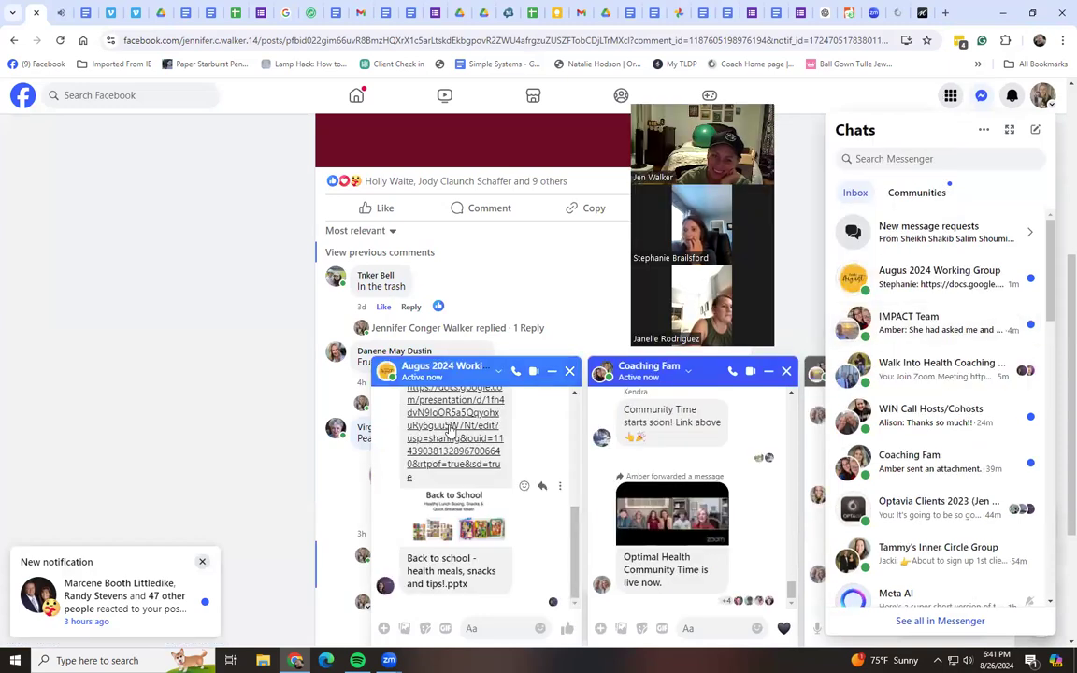
click(450, 430)
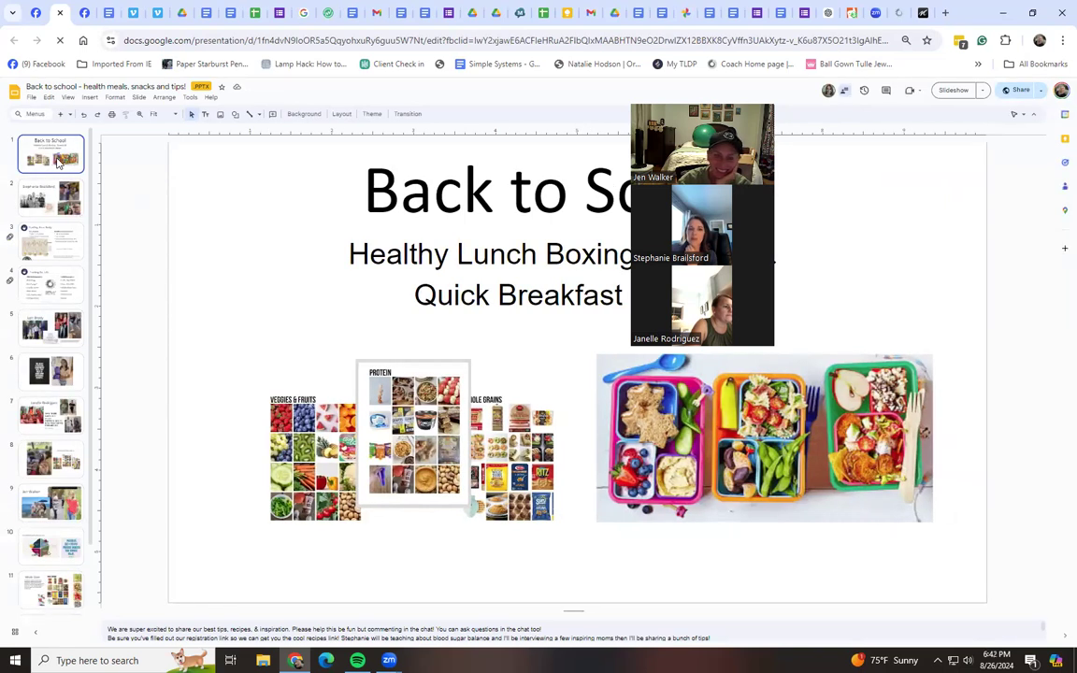
key(Down)
key(Up)
key(Down)
key(Down)
key(Down)
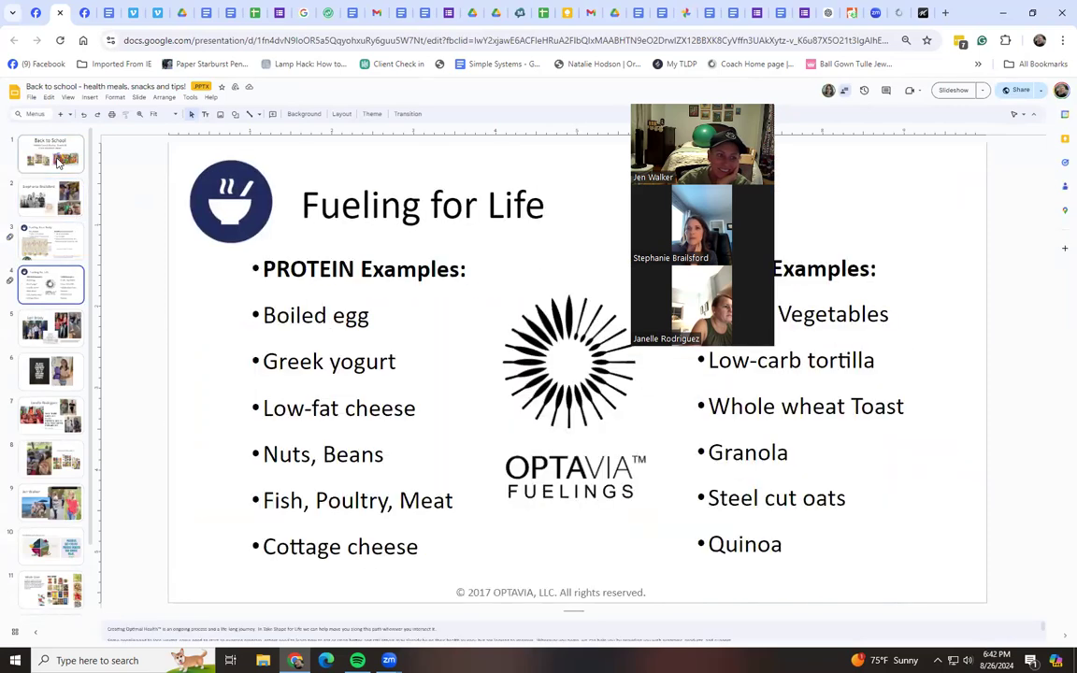
key(Down)
key(Down)
key(Down)
key(Down)
key(Down)
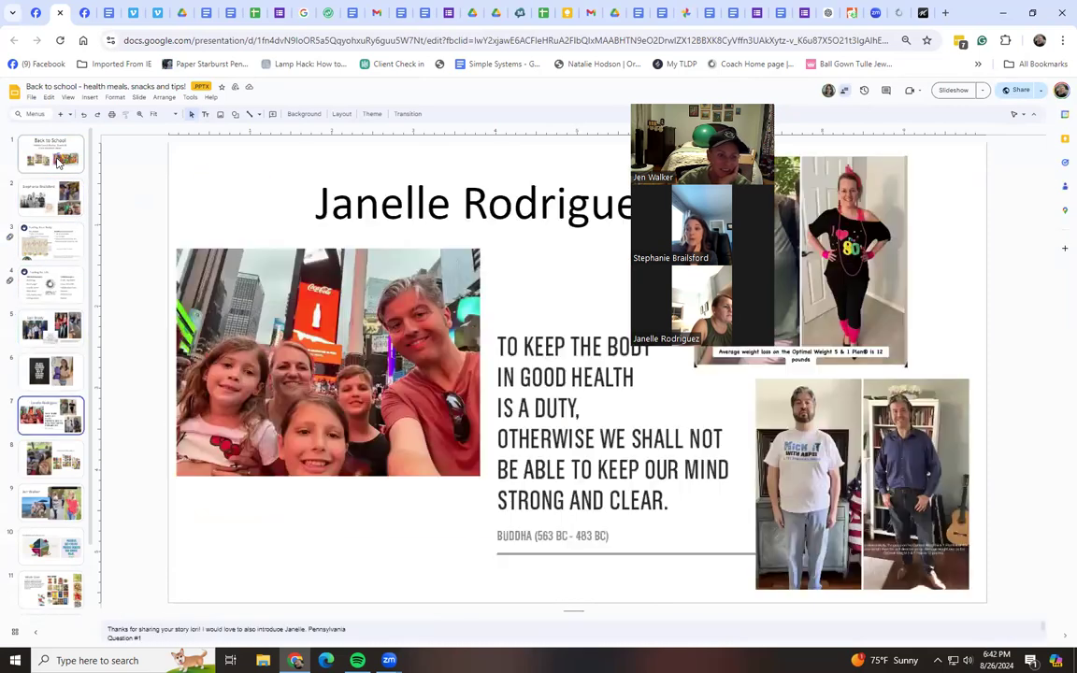
key(Up)
key(Up)
key(Up)
key(Up)
key(Up)
key(Up)
key(Up)
key(Up)
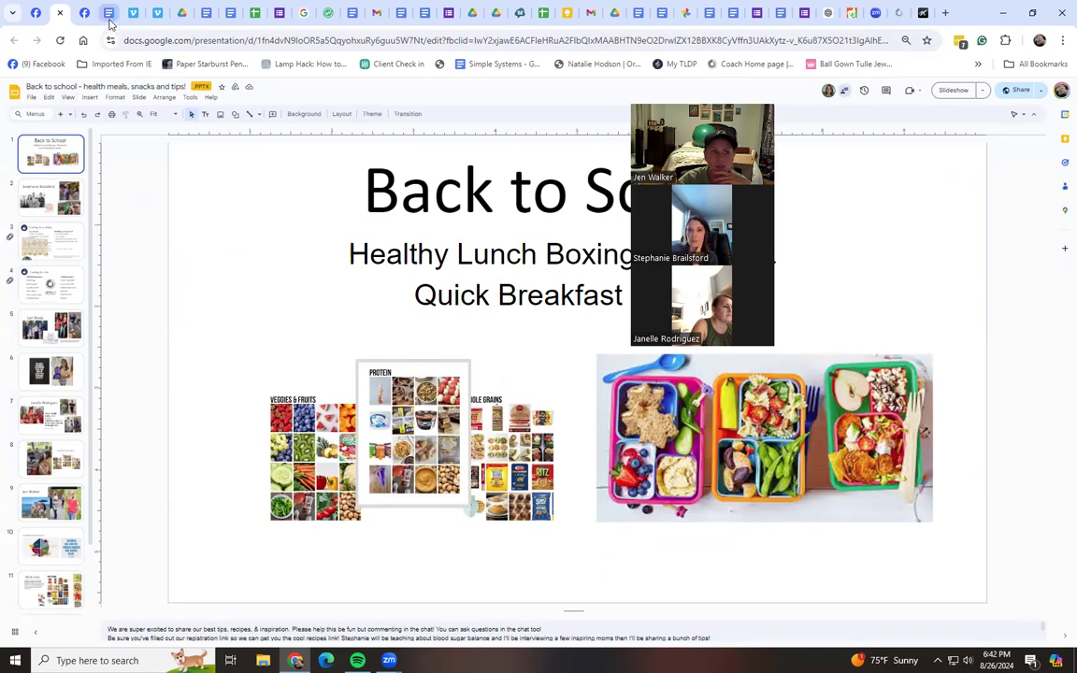
Step: Return to the script and scroll down to the Motivation and Habit Formation heading
click(181, 18)
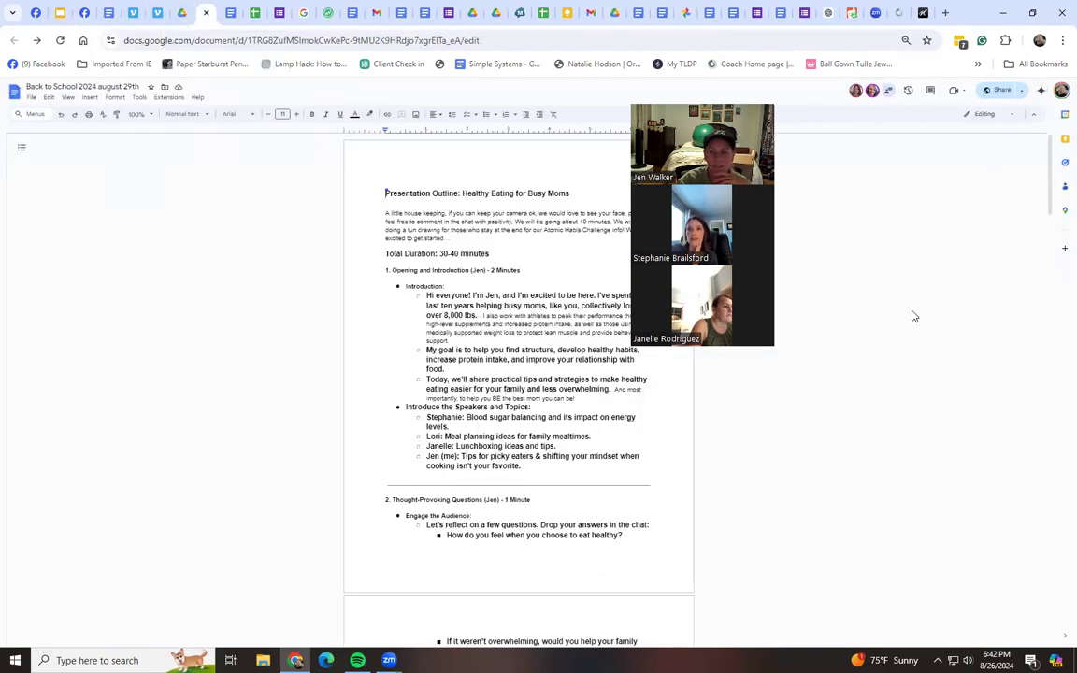
drag(1049, 207, 1059, 529)
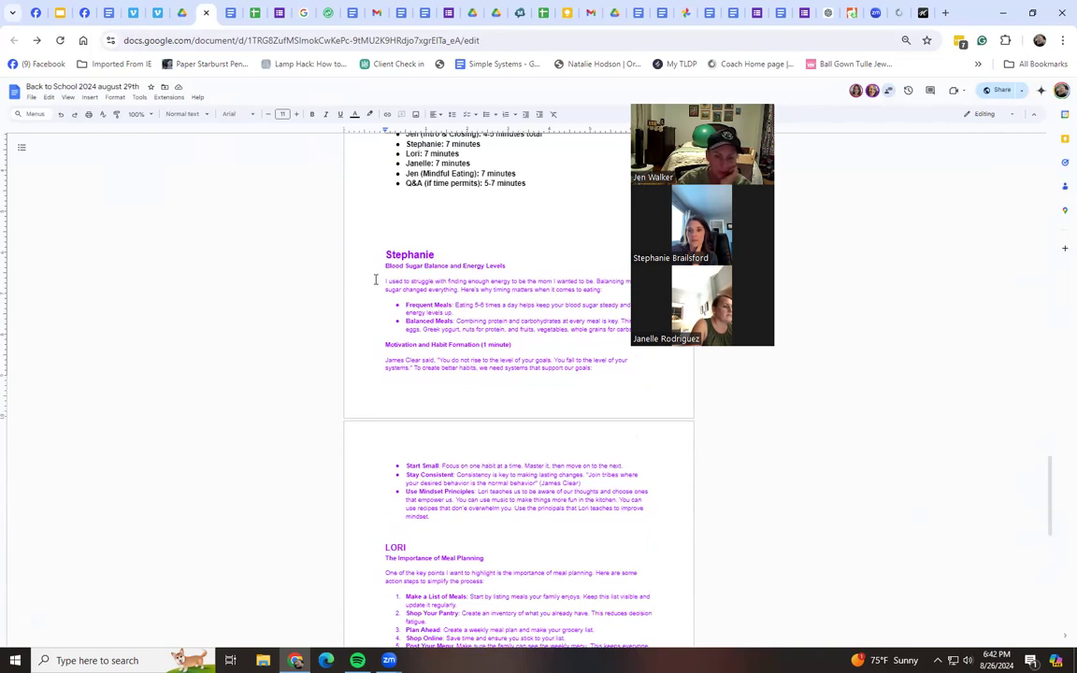
drag(389, 345, 487, 349)
click(470, 398)
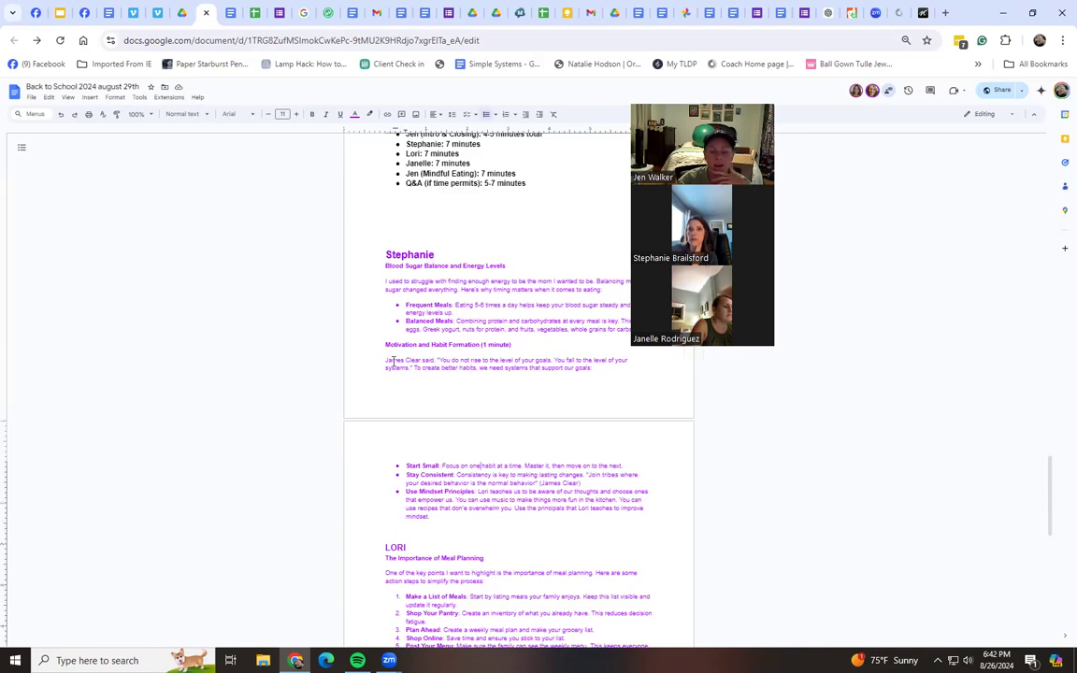
Step: Review the habits quote and read on through the lunchbox-resource section
scroll(430, 341, down, 1)
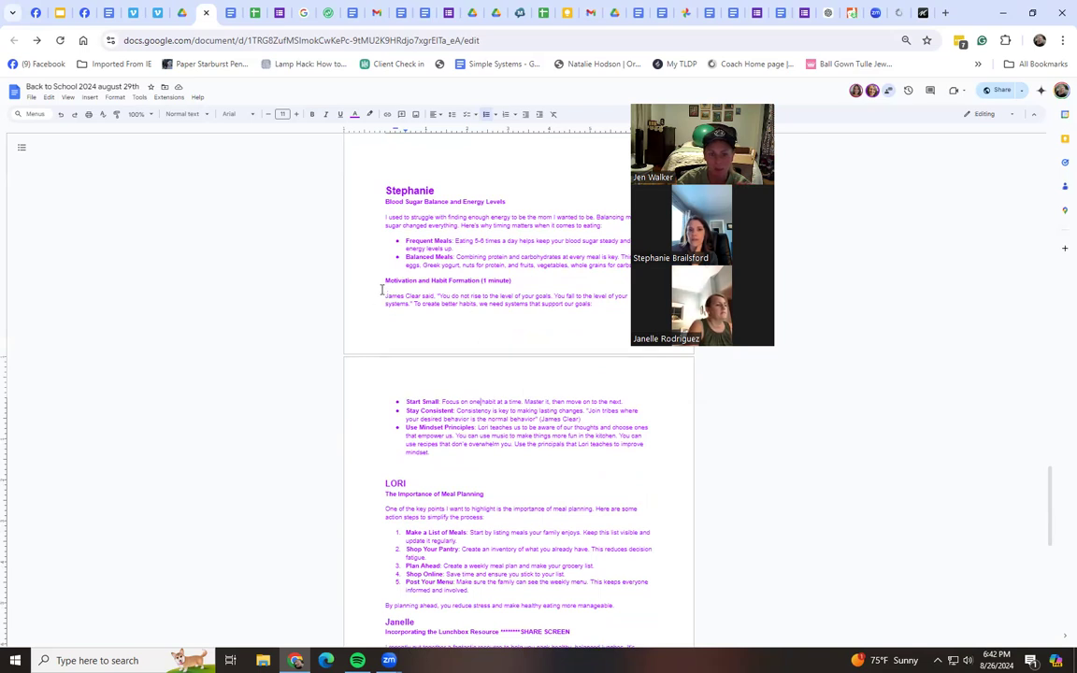
drag(381, 280, 598, 315)
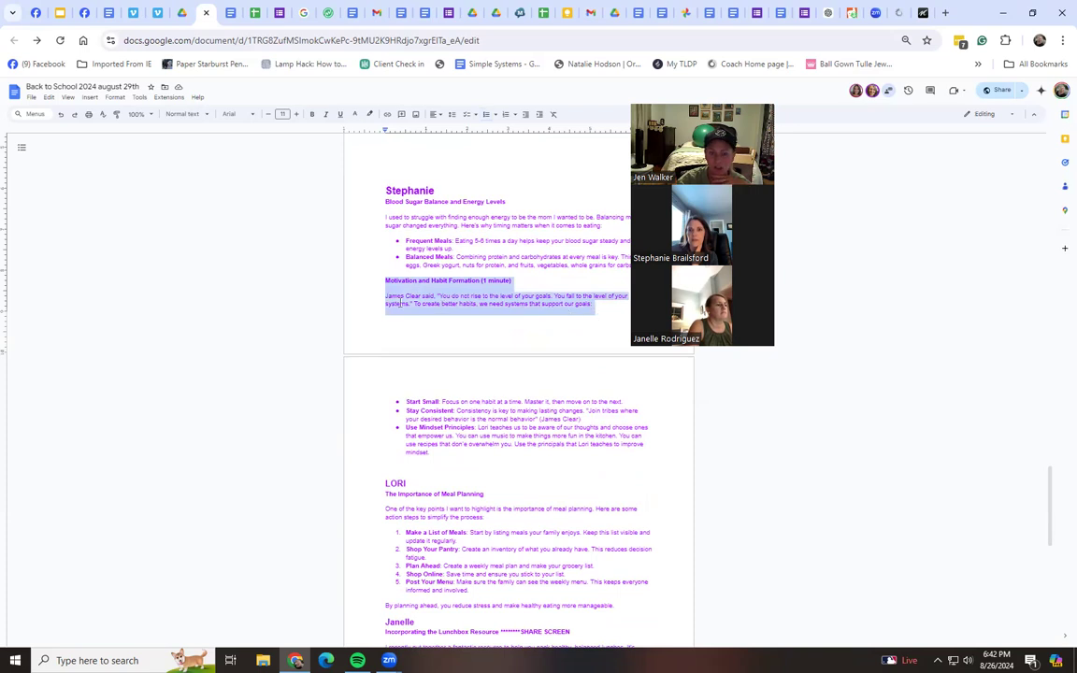
click(400, 302)
drag(400, 302, 611, 311)
scroll(477, 488, down, 2)
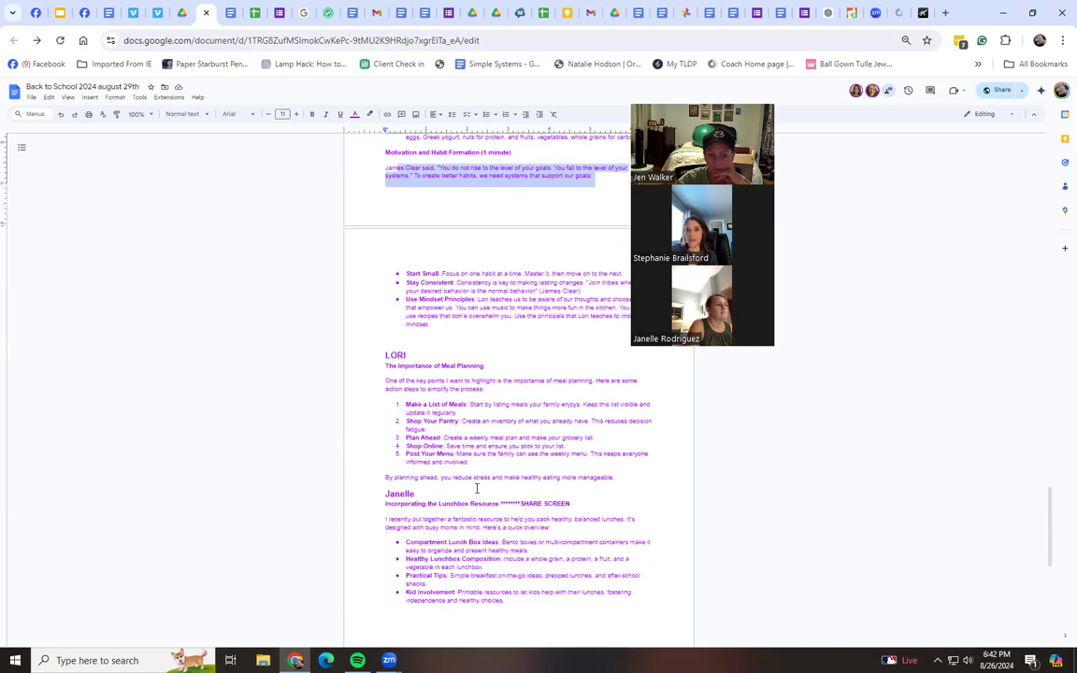
scroll(476, 514, down, 1)
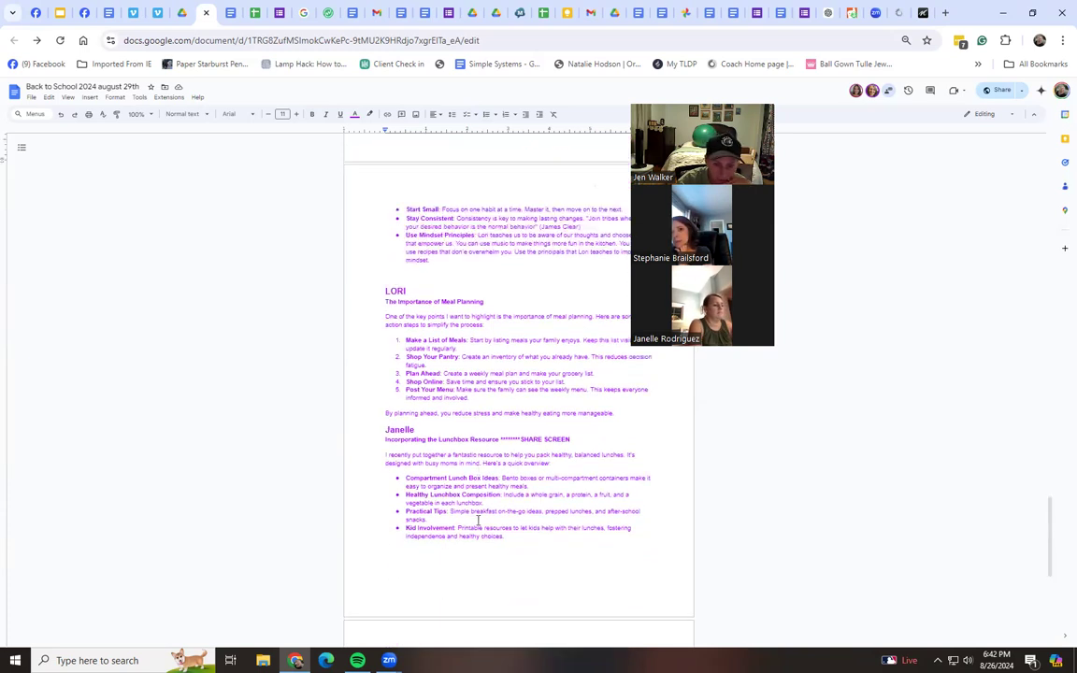
scroll(448, 503, down, 3)
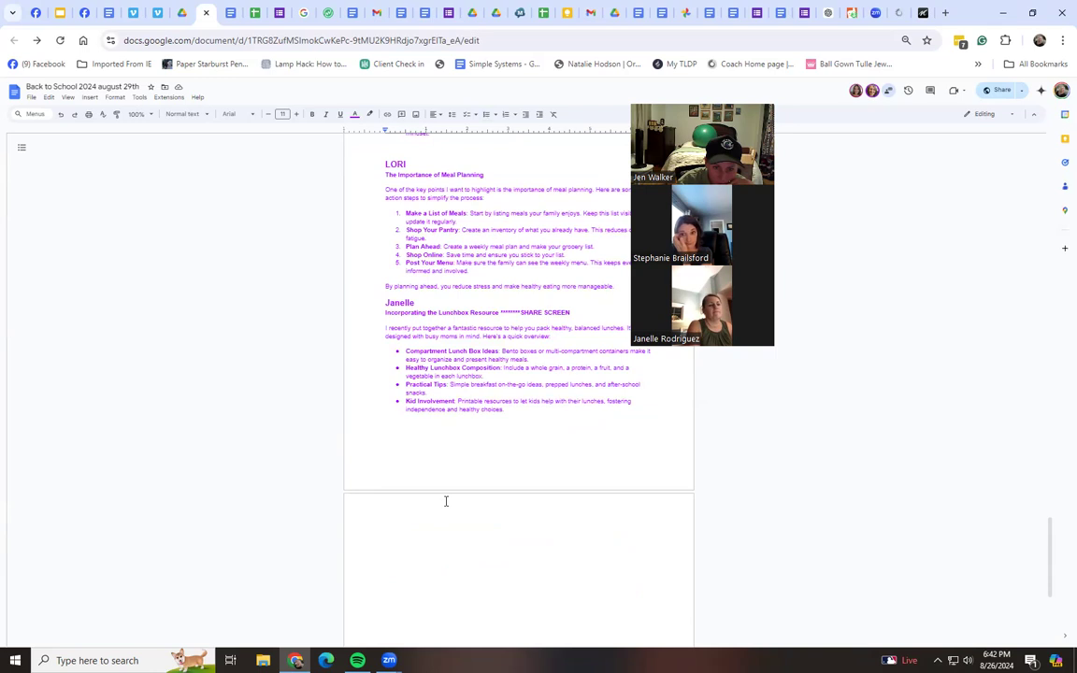
scroll(454, 446, up, 1)
scroll(453, 446, up, 3)
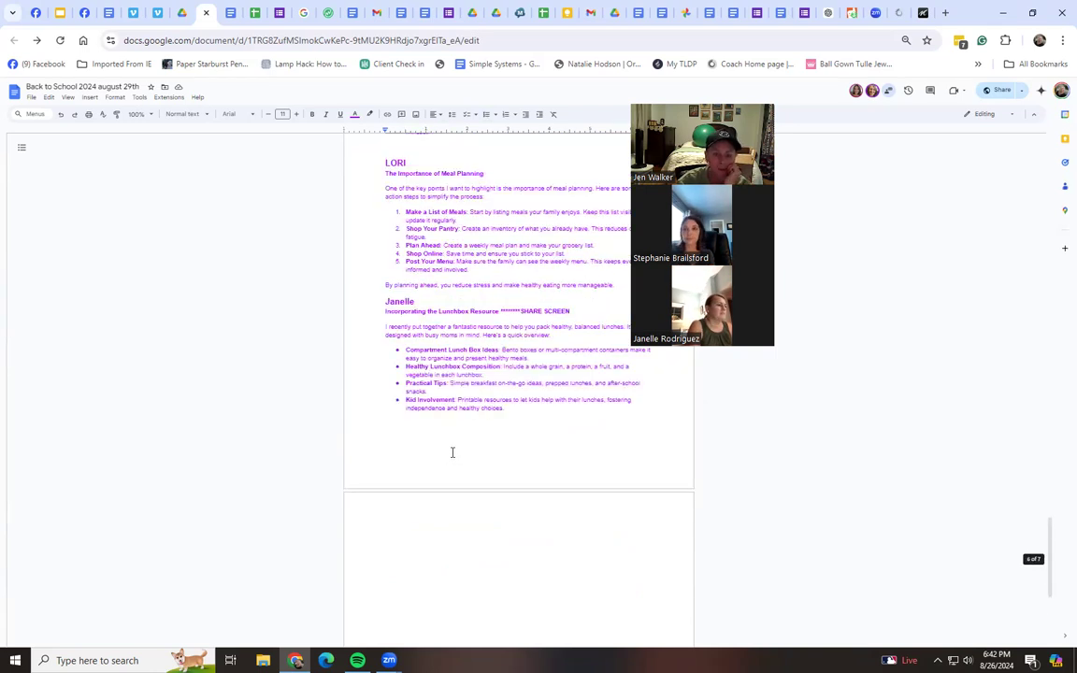
Step: Look over slides 2 and 3, then settle on slide 2's speaker introduction with family photos
click(62, 15)
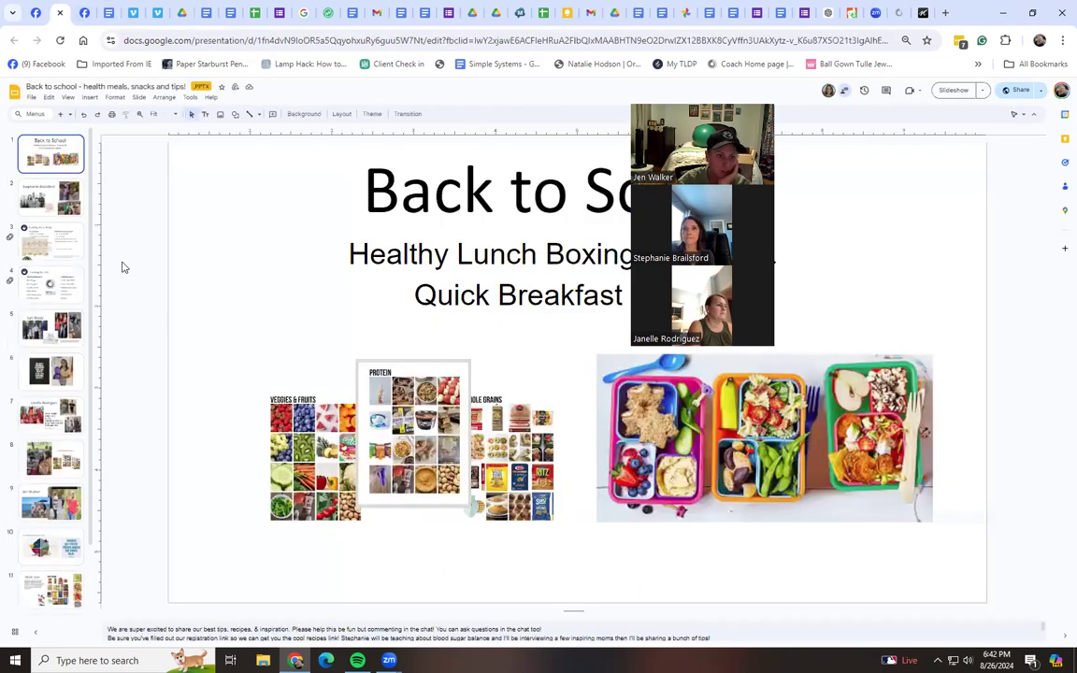
click(51, 206)
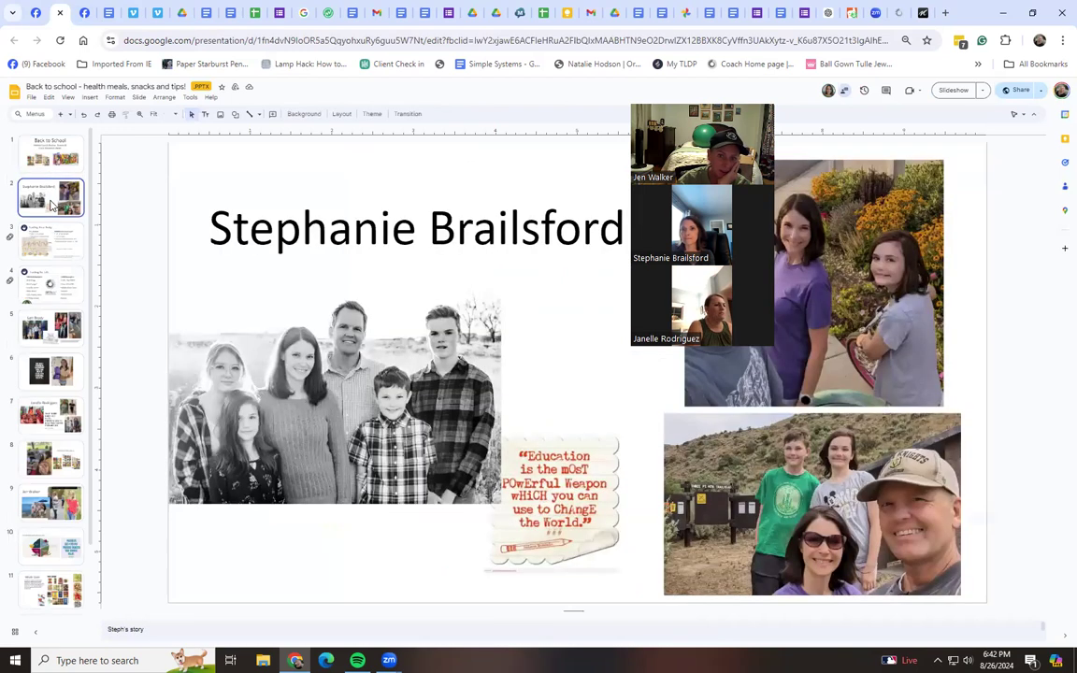
click(42, 254)
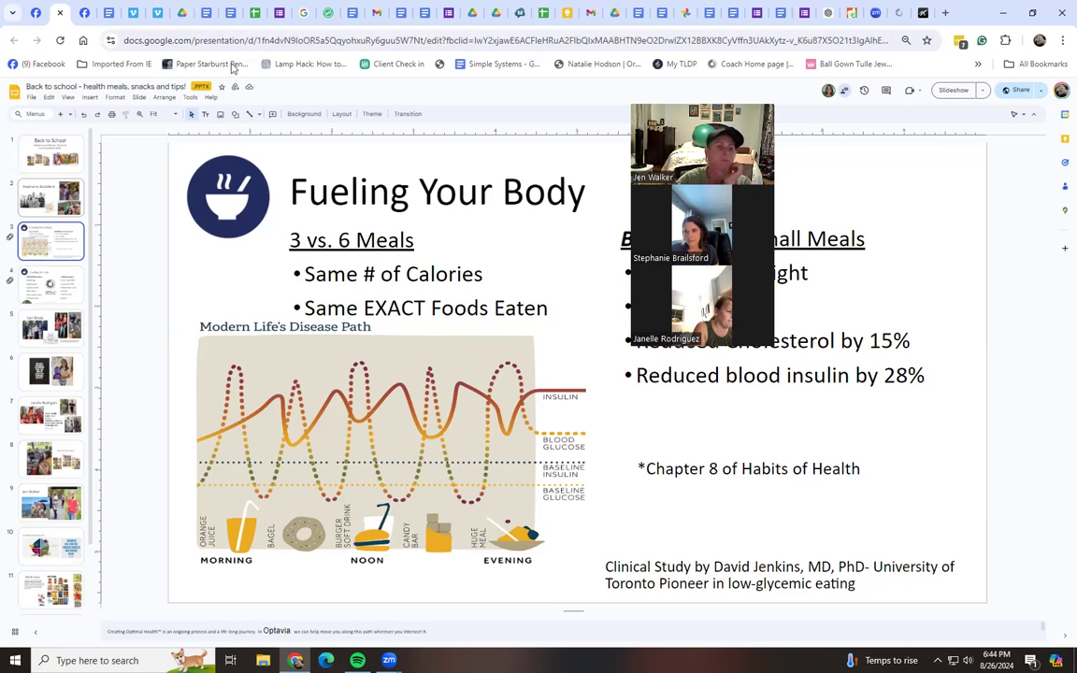
click(50, 157)
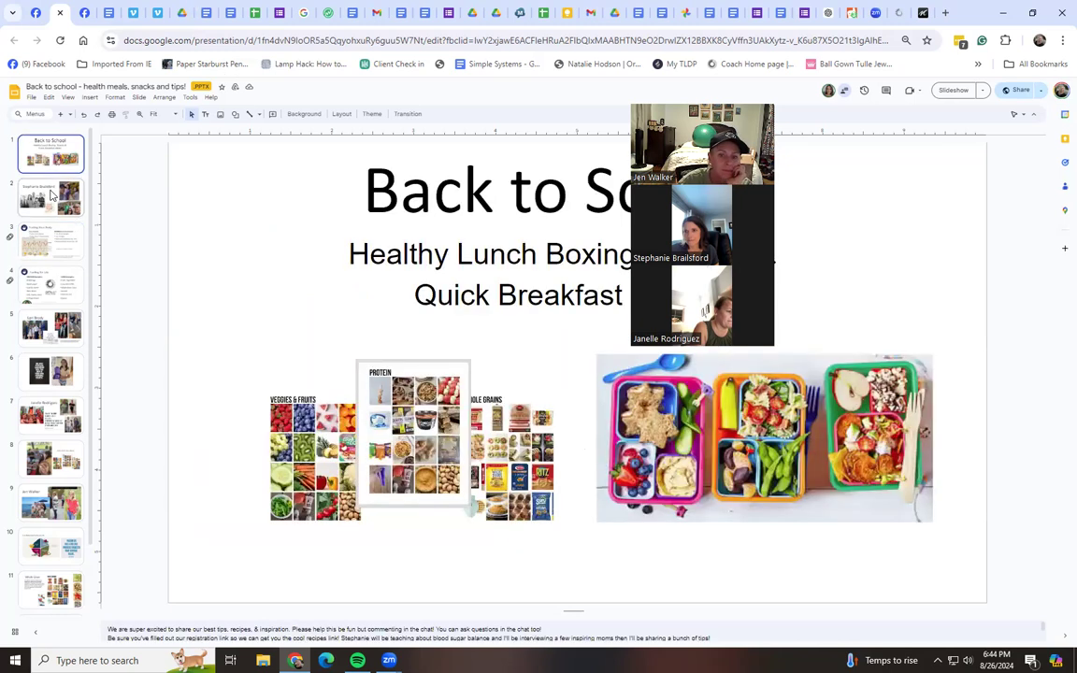
click(52, 195)
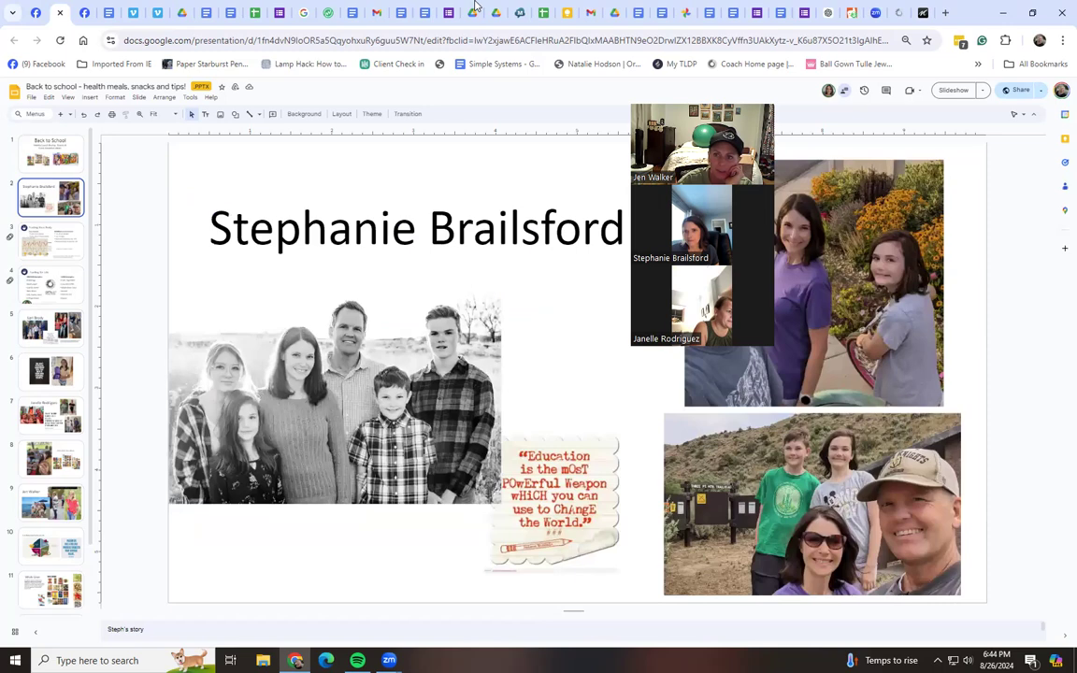